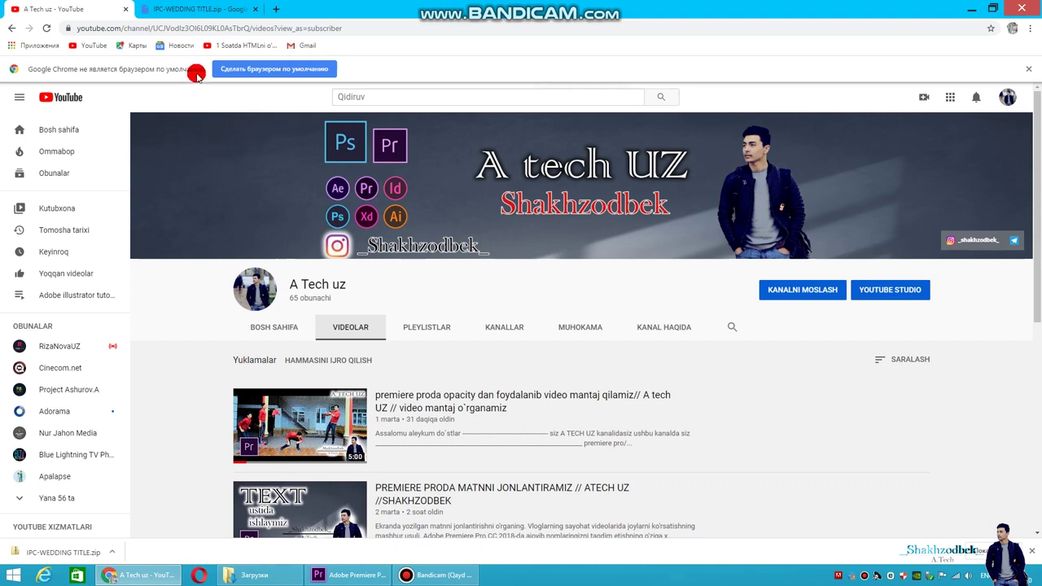
Download IPC-WEDDING TITLE.zip from the Google Drive preview and open its download options
left_click(187, 9)
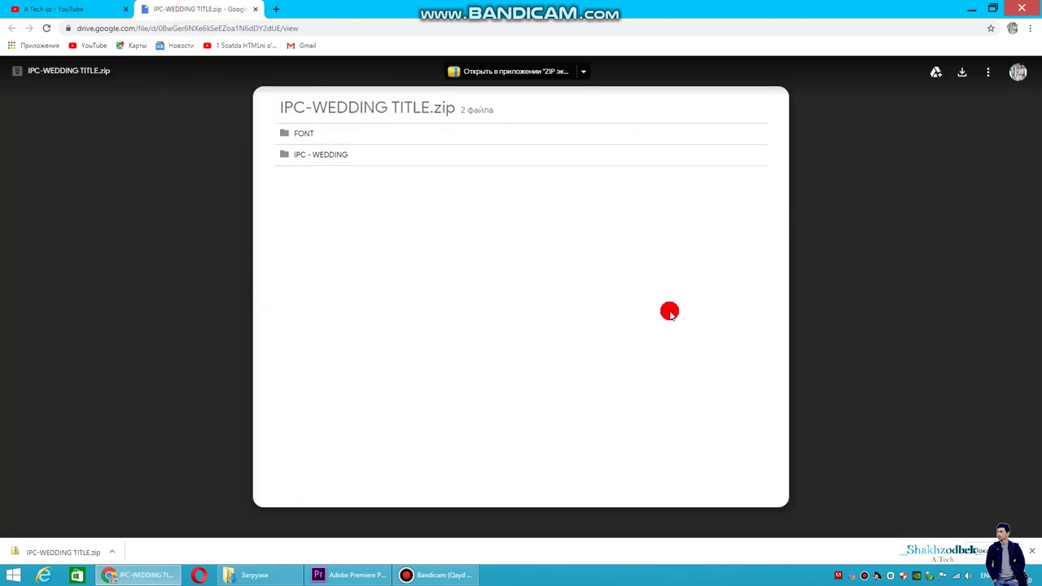
left_click(961, 72)
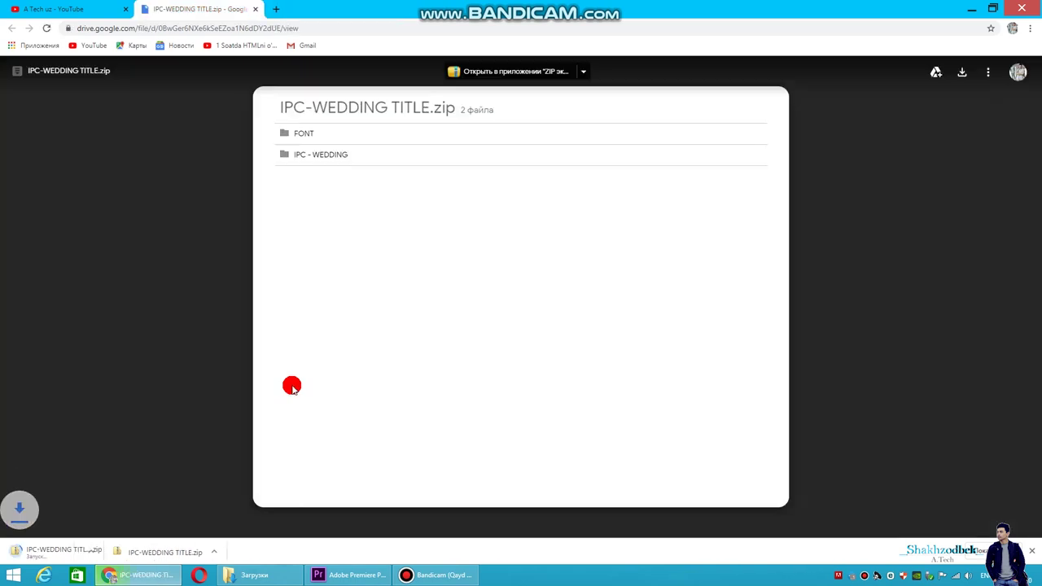
left_click(112, 551)
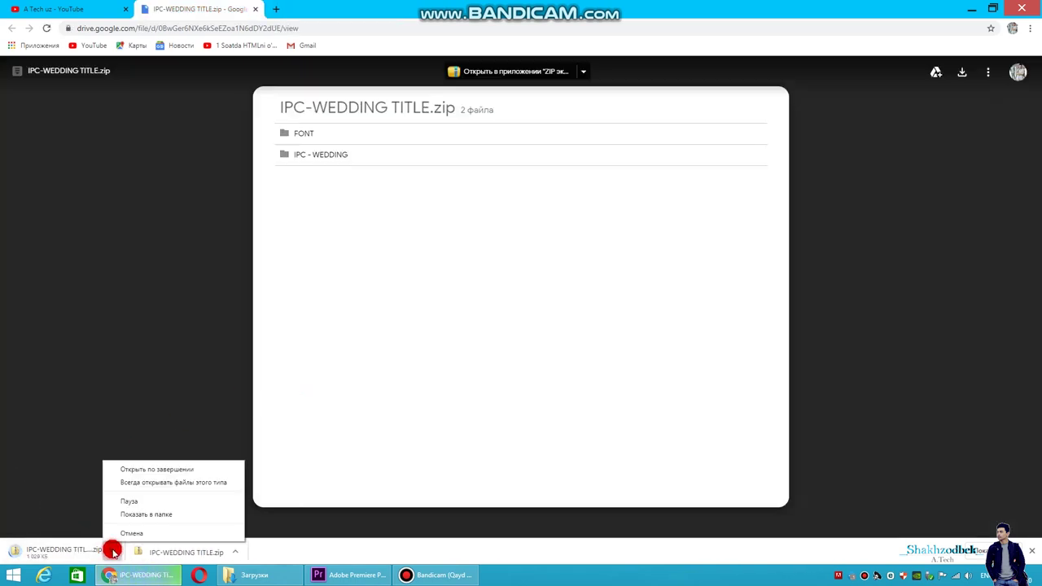
Open the downloaded zip from its folder and copy the IPC - WEDDING folder
left_click(137, 516)
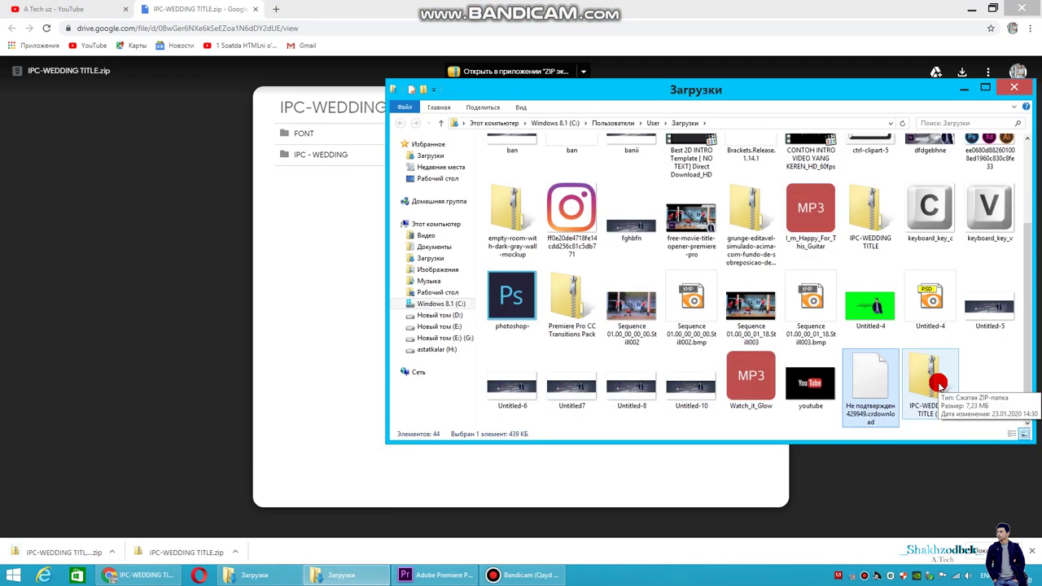
double_click(936, 380)
left_click(501, 171)
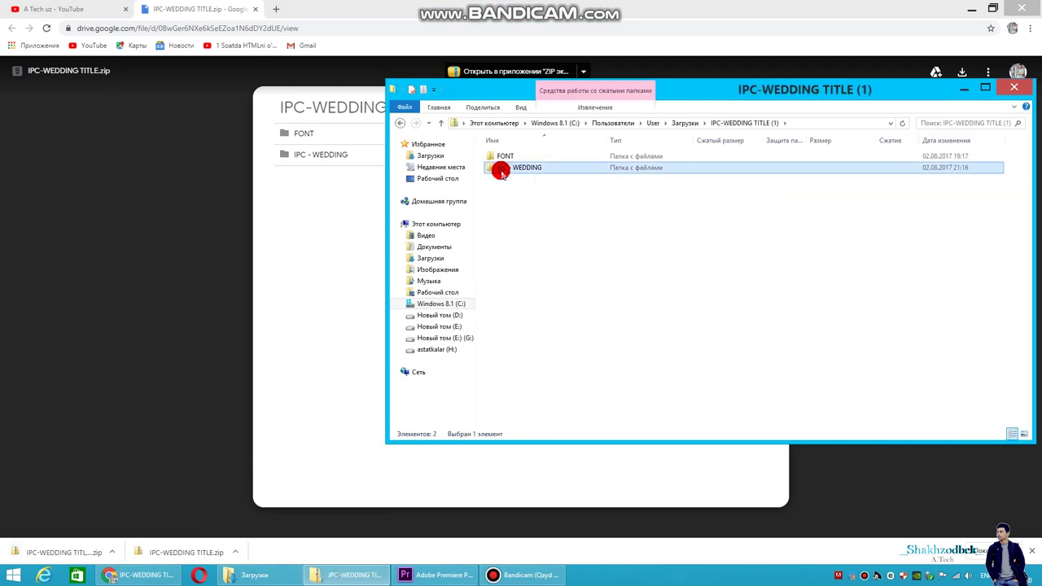
right_click(502, 169)
left_click(530, 211)
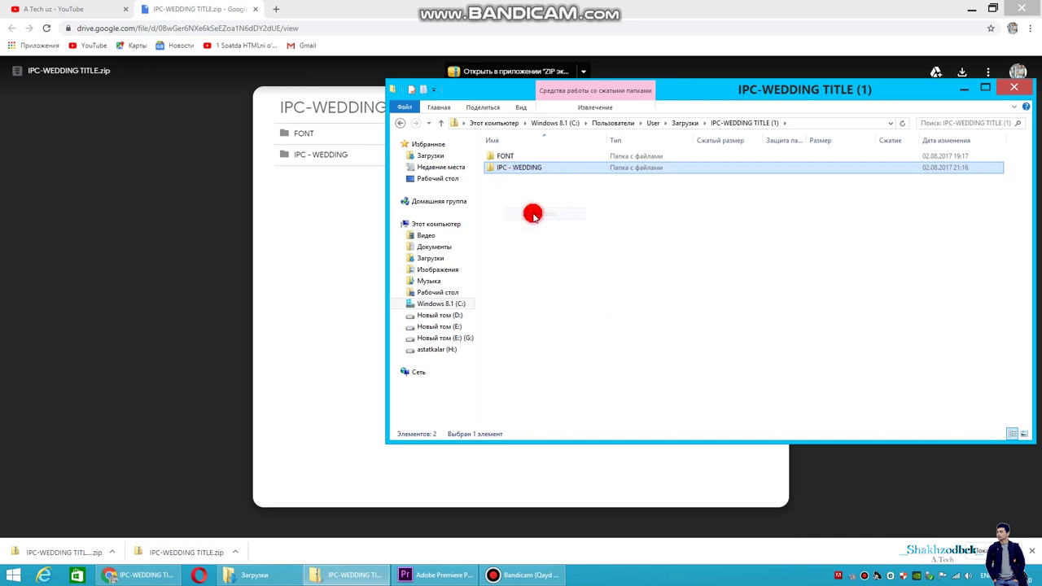
Navigate to C:\Program Files\Adobe\Adobe Premiere Pro CC 2018\Essential Graphics
left_click(440, 303)
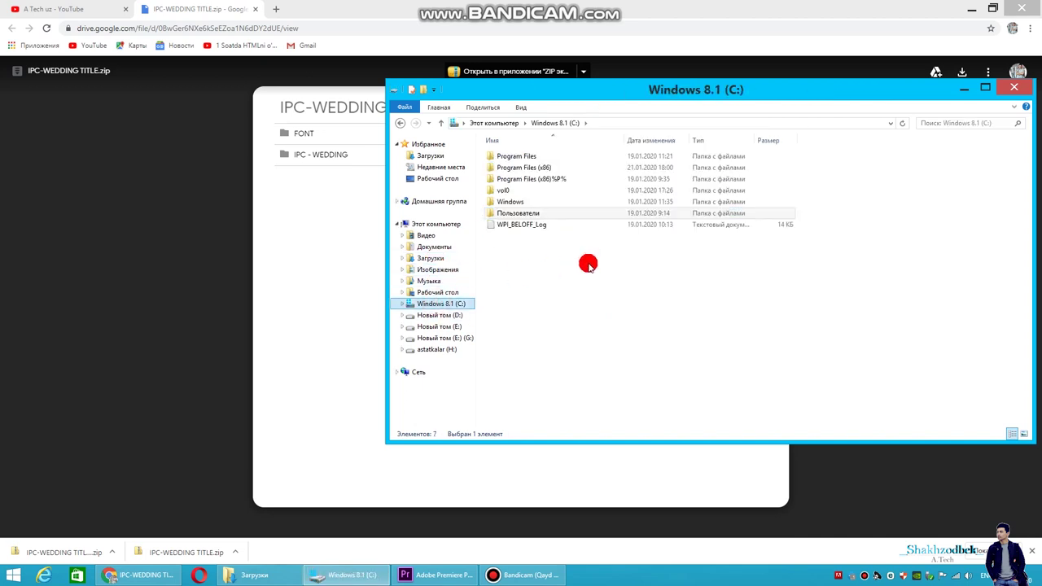
left_click(506, 156)
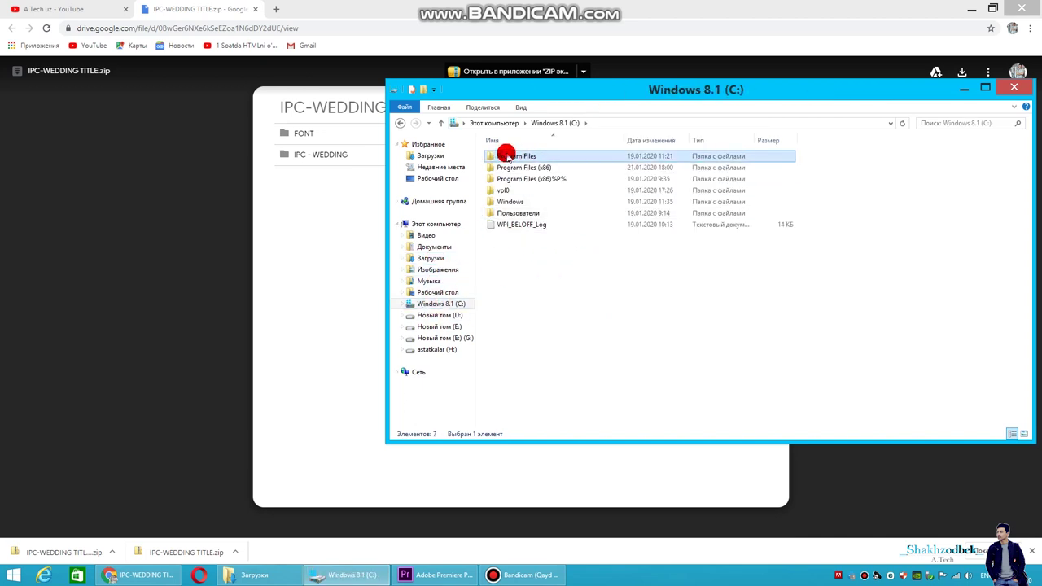
double_click(506, 155)
double_click(505, 165)
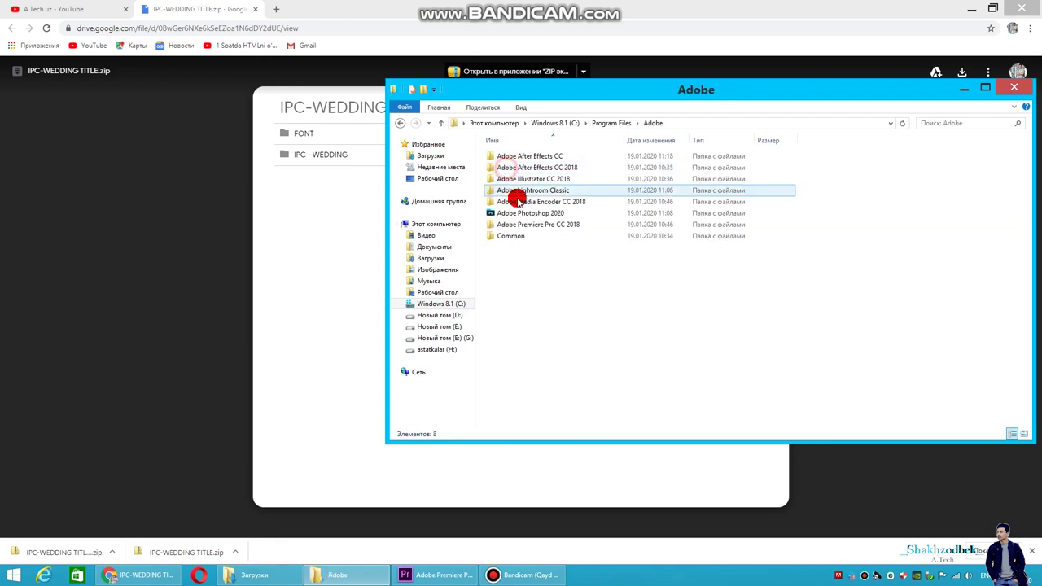
left_click(525, 224)
double_click(523, 224)
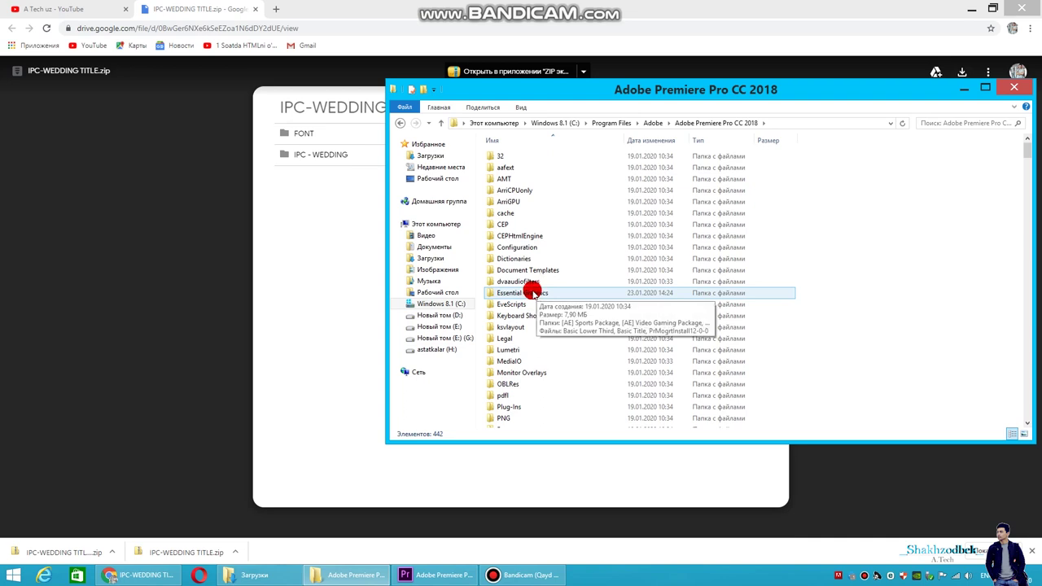
double_click(505, 294)
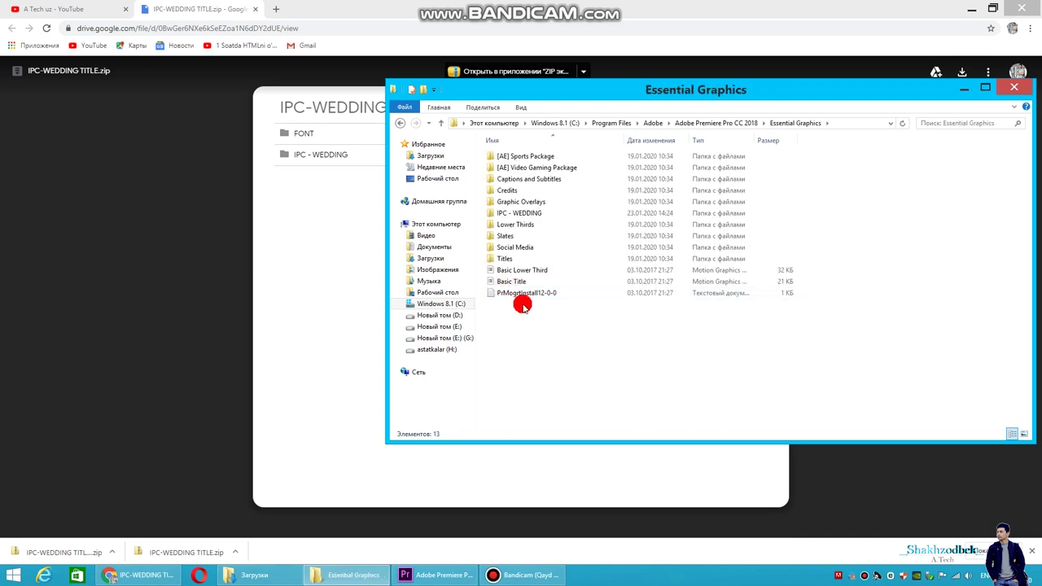
Replace the old IPC - WEDDING folder with the copied one, granting administrator permission
left_click(513, 213)
key("Delete")
right_click(540, 314)
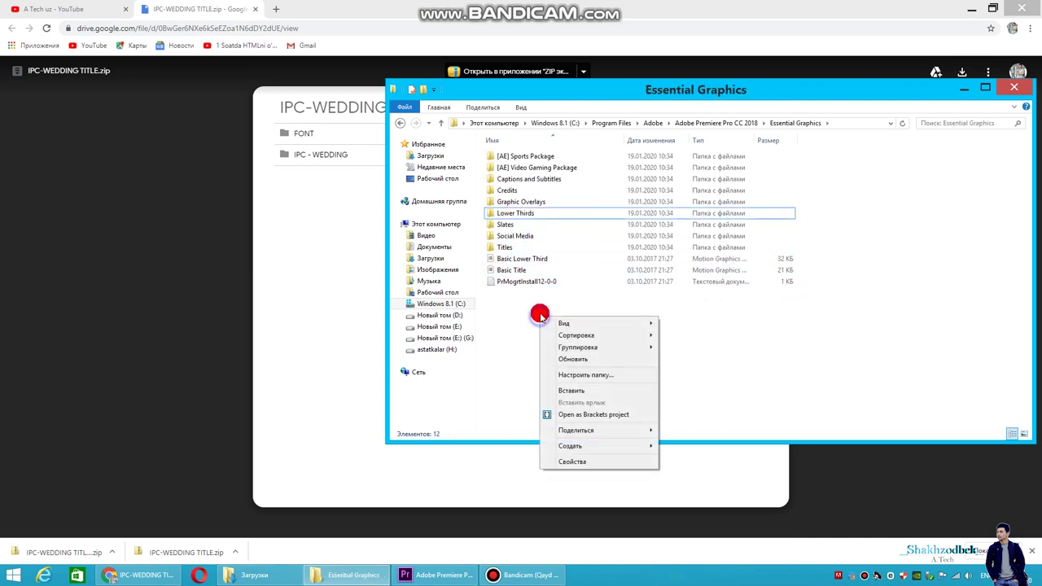
left_click(566, 391)
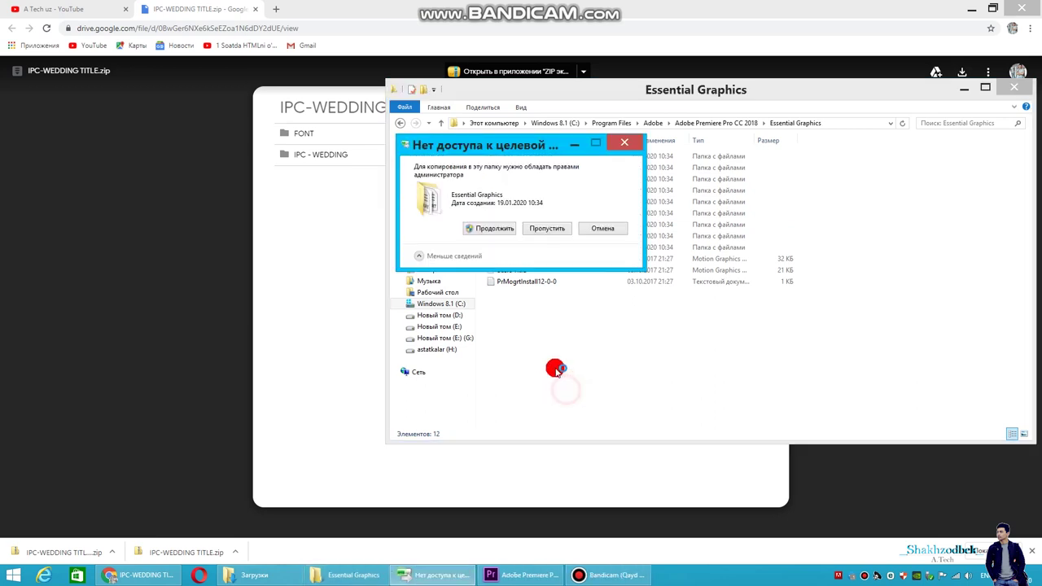
left_click(494, 231)
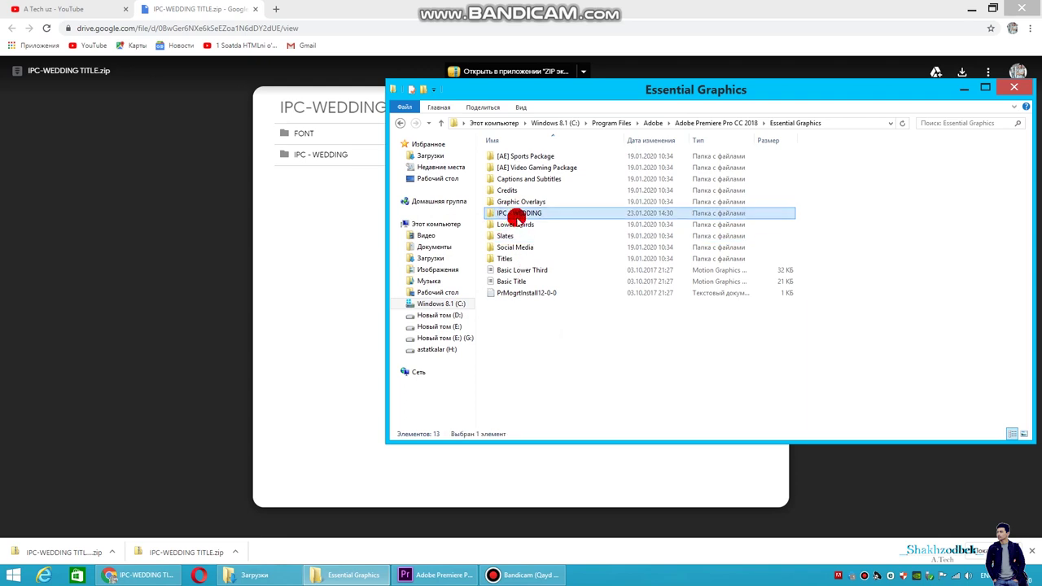
left_click(558, 360)
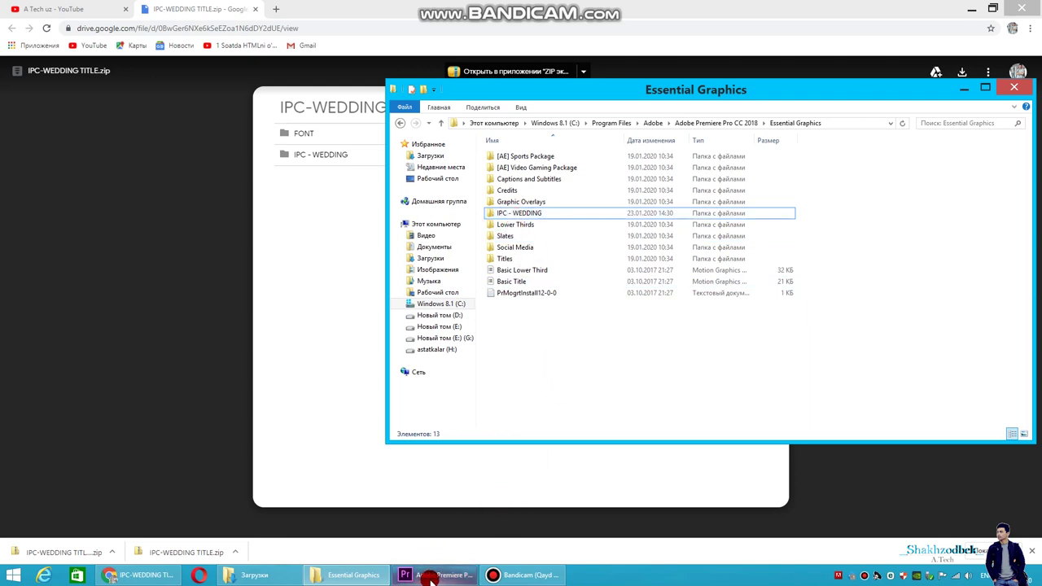
left_click(429, 578)
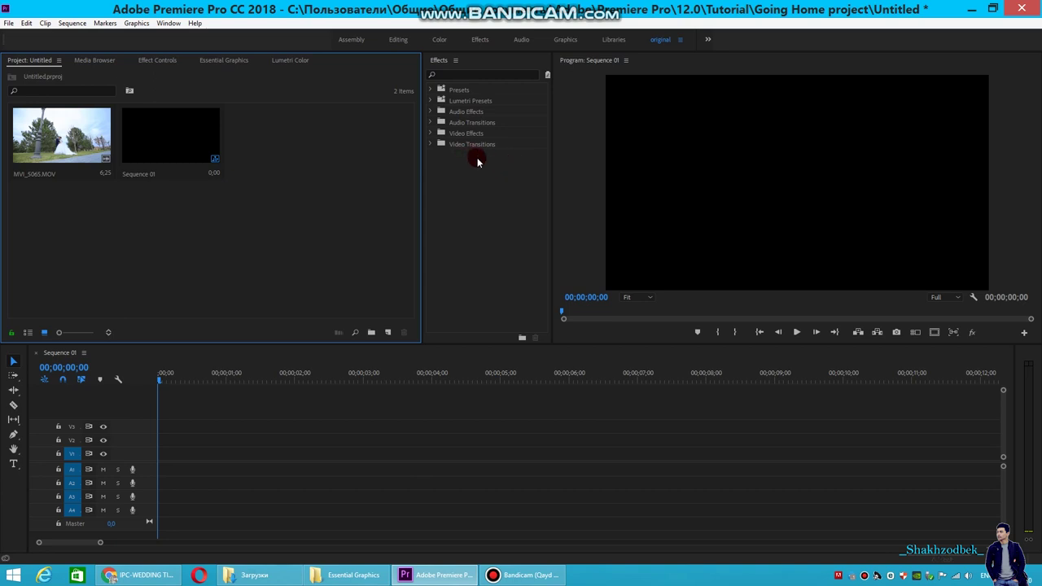
Show the Essential Graphics panel's Browse view and start installing a Motion Graphics template
left_click(168, 22)
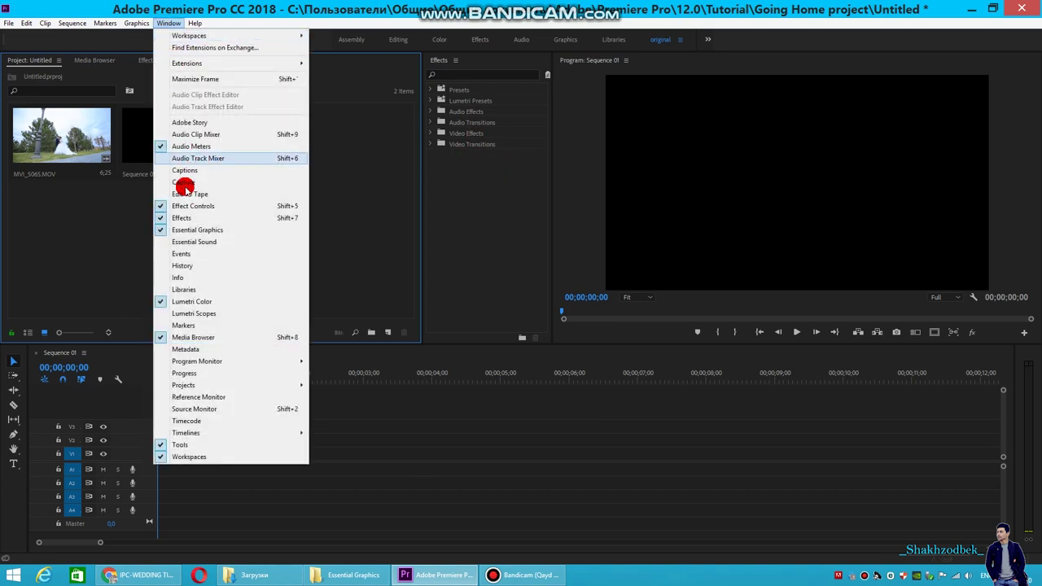
left_click(171, 230)
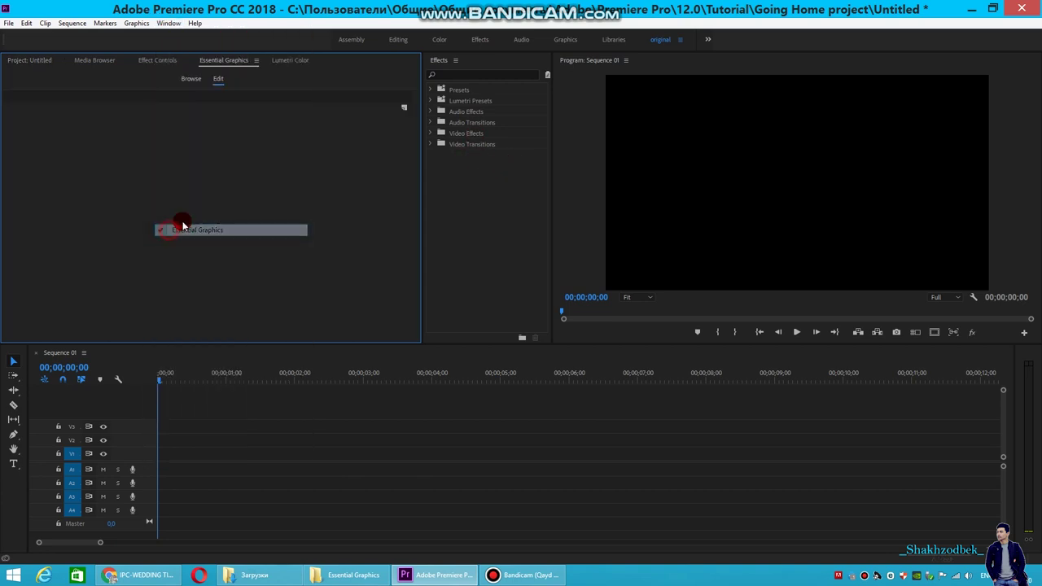
left_click(189, 79)
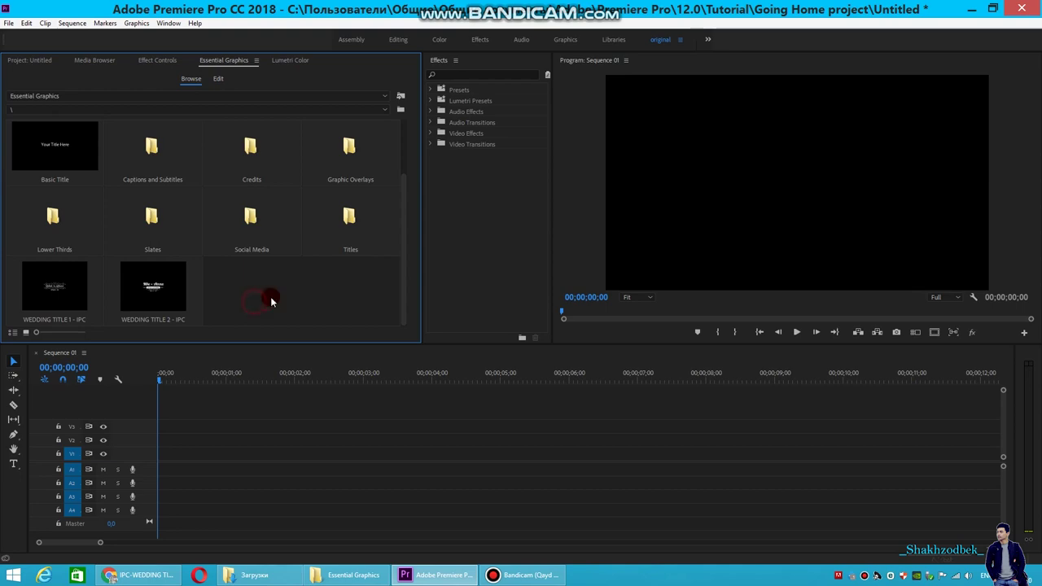
left_click(399, 96)
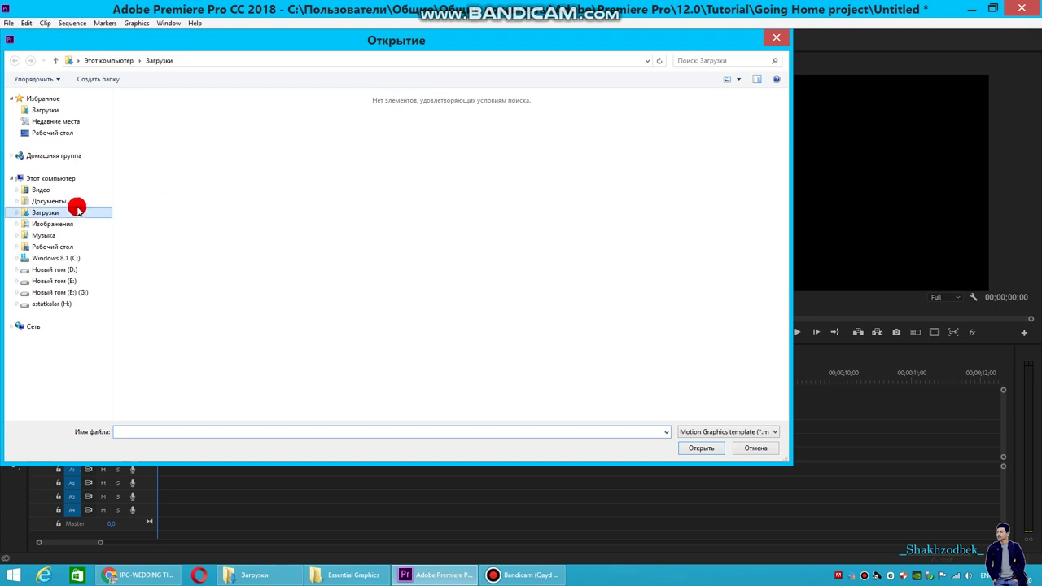
Install WEDDING TITLE 5 - IPC from the Premiere Pro Essential Graphics\IPC - WEDDING folder
left_click(59, 259)
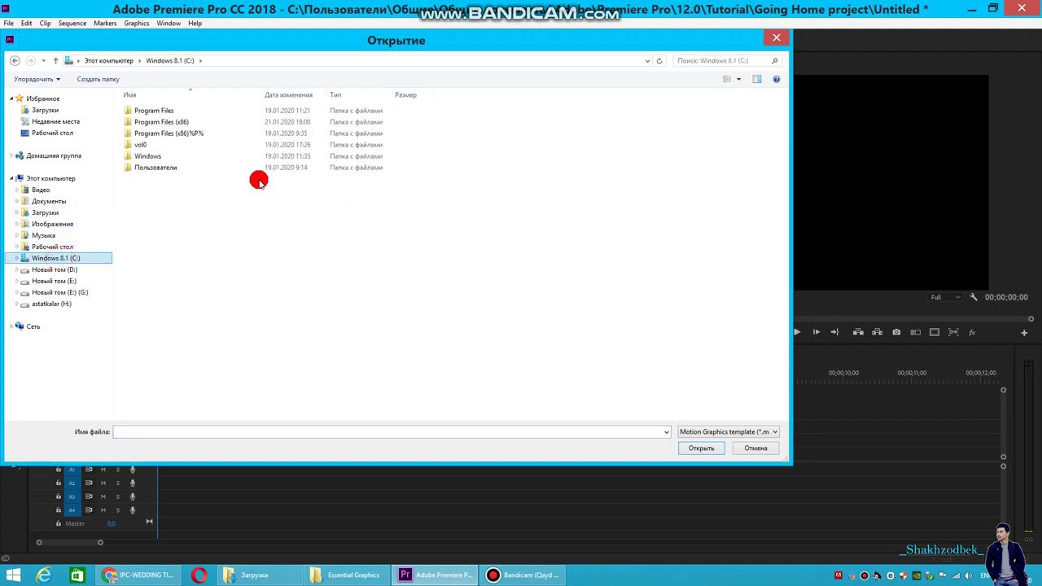
left_click(166, 108)
double_click(156, 110)
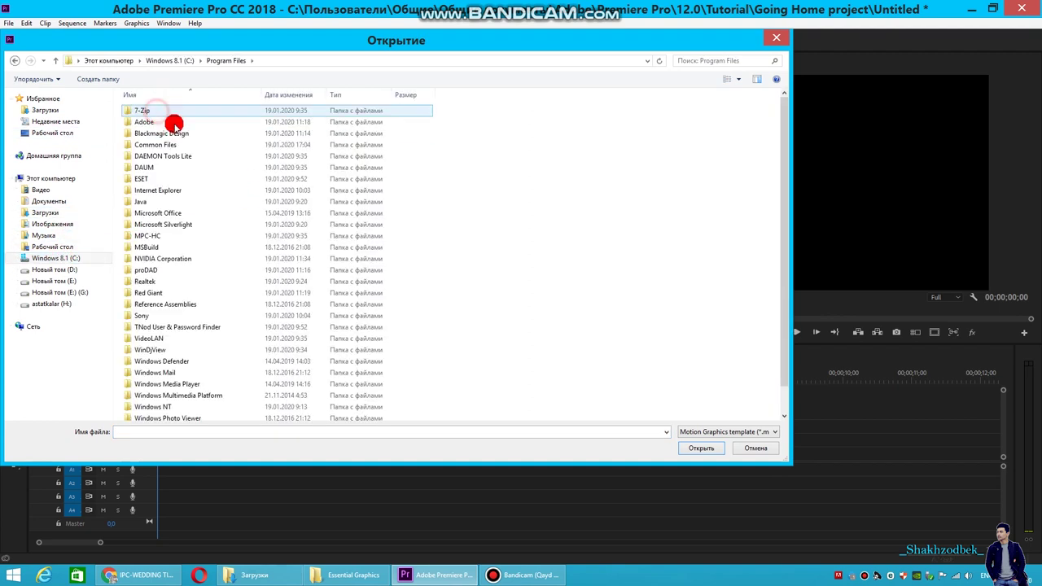
double_click(151, 122)
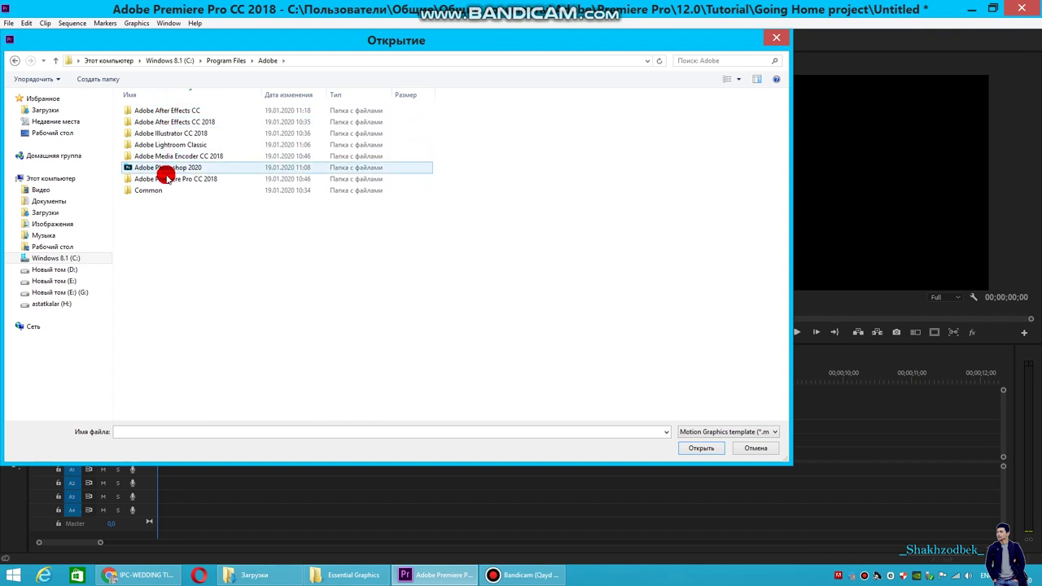
double_click(163, 178)
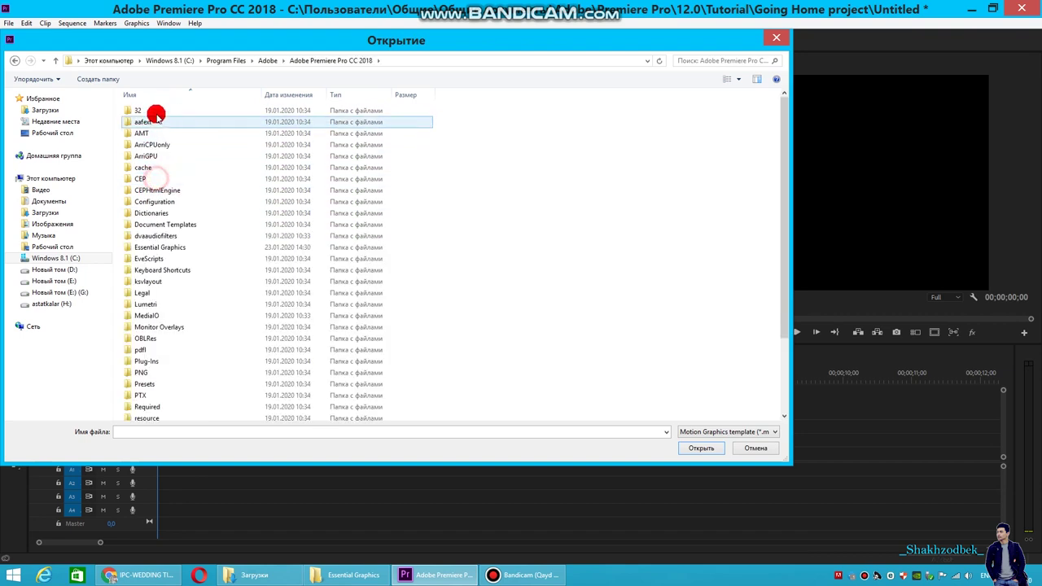
double_click(163, 246)
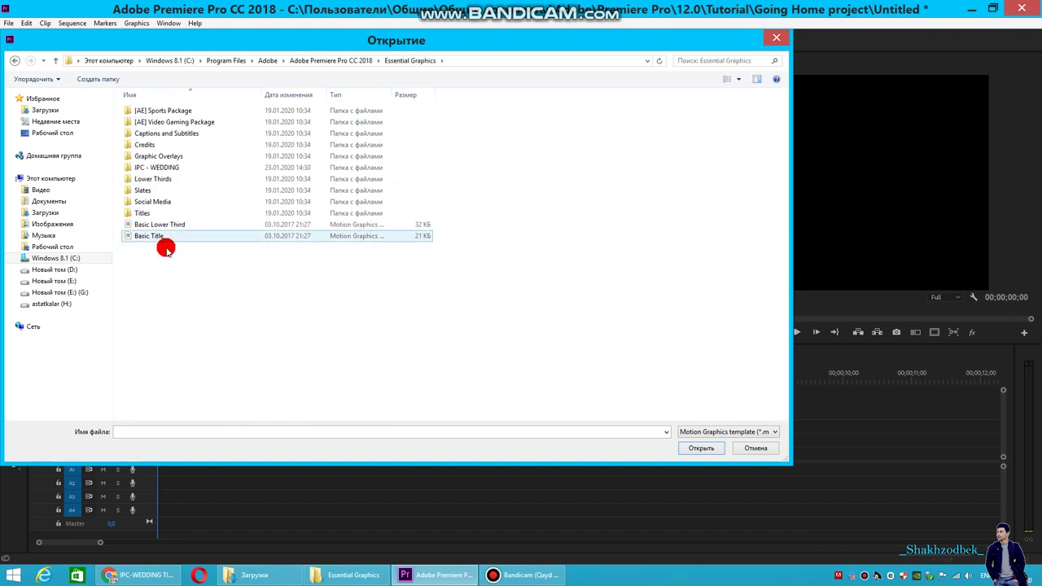
double_click(147, 168)
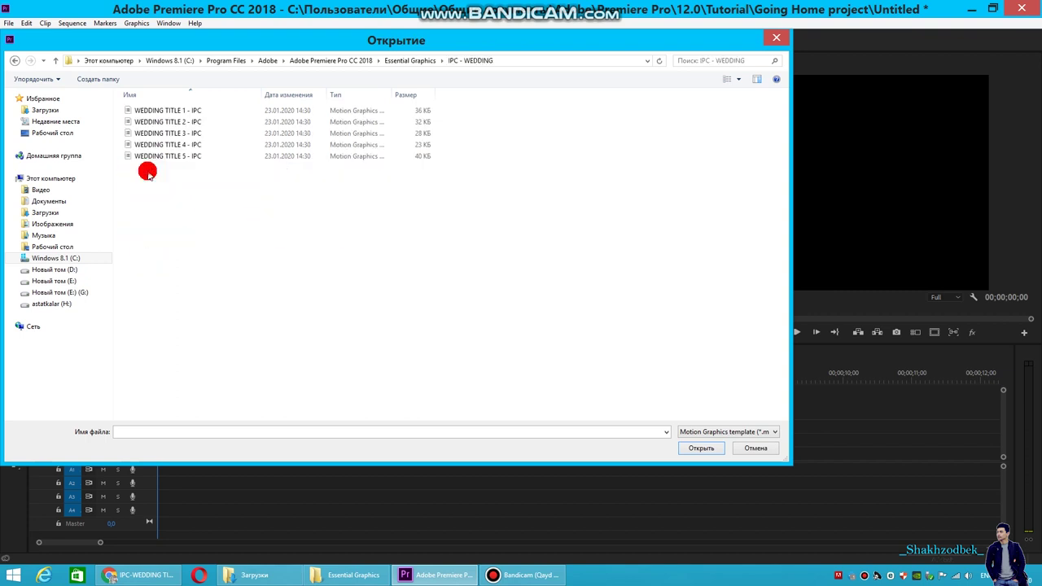
left_click(167, 110)
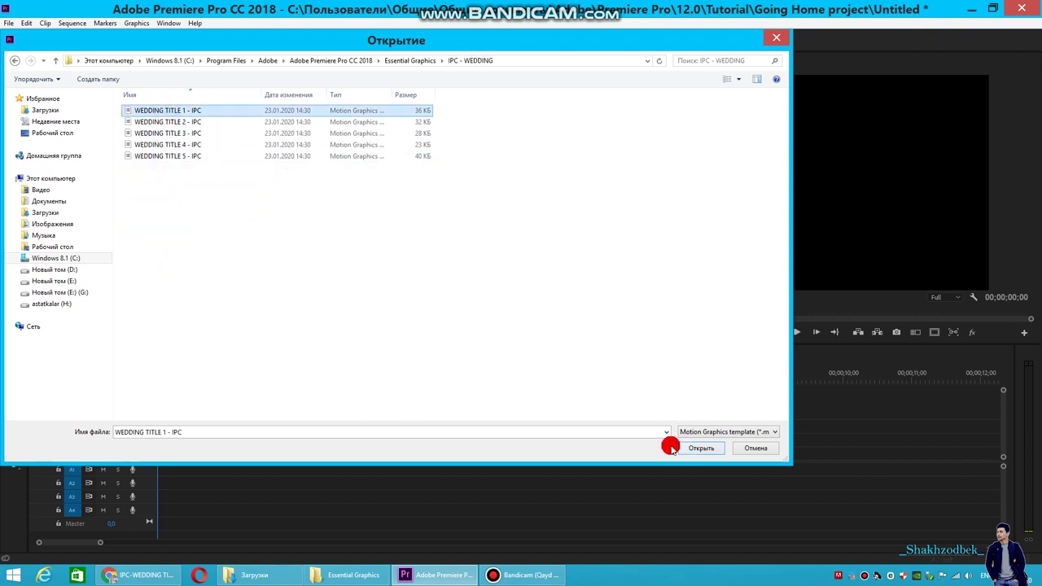
left_click(169, 155)
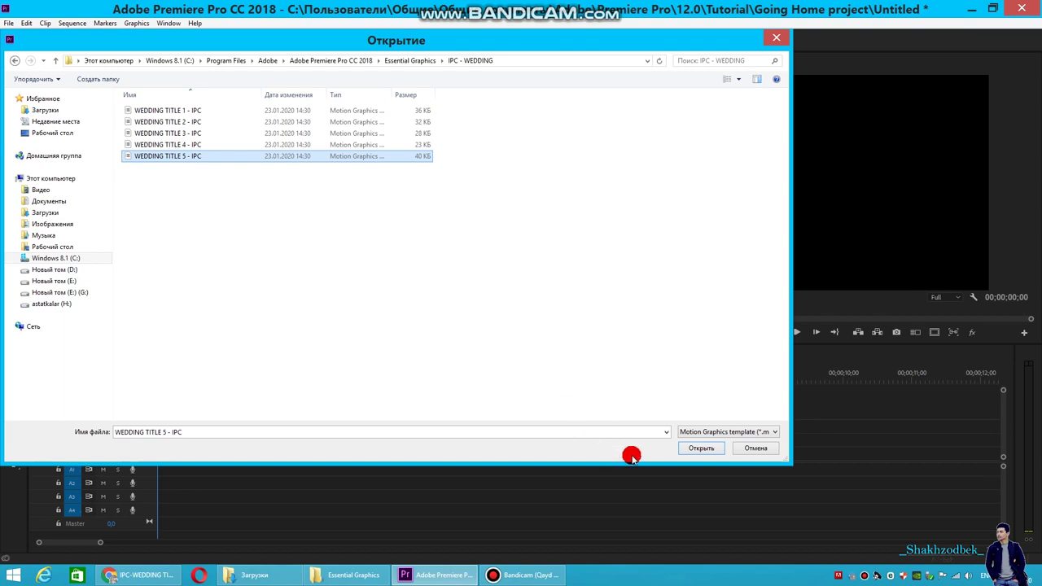
left_click(689, 451)
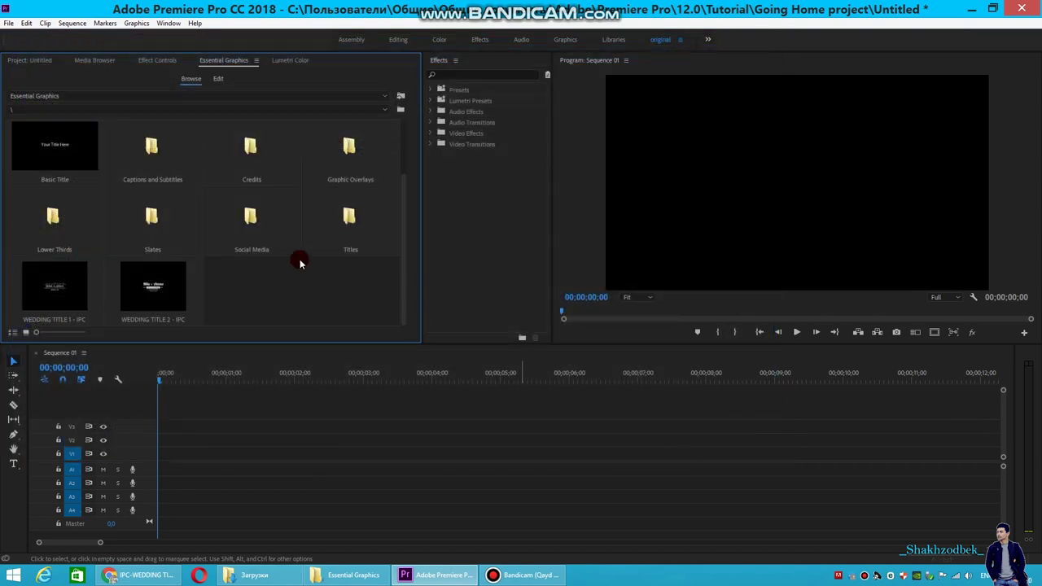
Place WEDDING TITLE 5 - IPC on V1 at the start, accept default fonts, and preview it
scroll(318, 262, "up", 2)
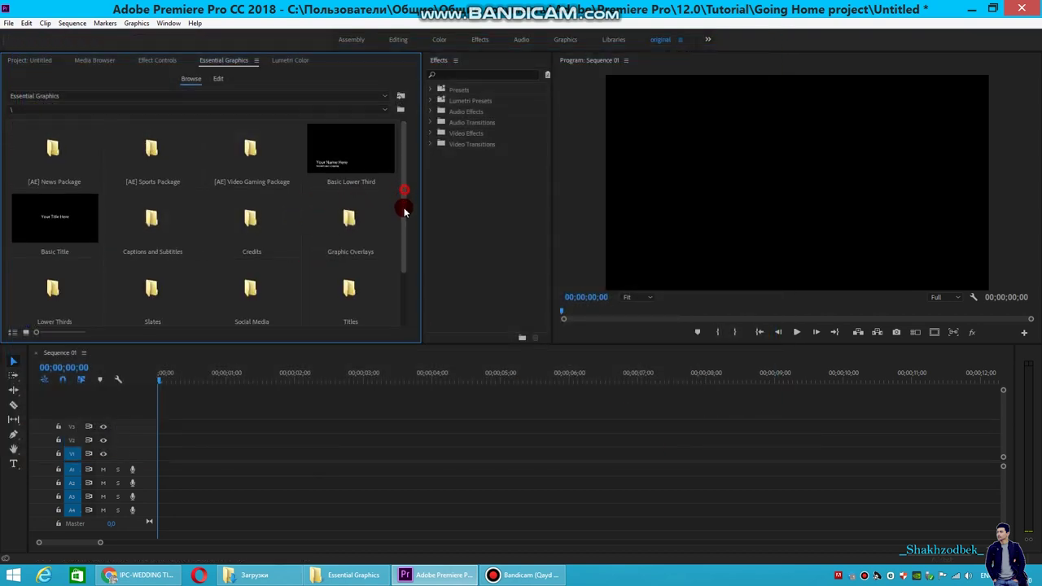
left_click_drag(400, 202, 400, 275)
left_click_drag(235, 288, 160, 466)
left_click(619, 305)
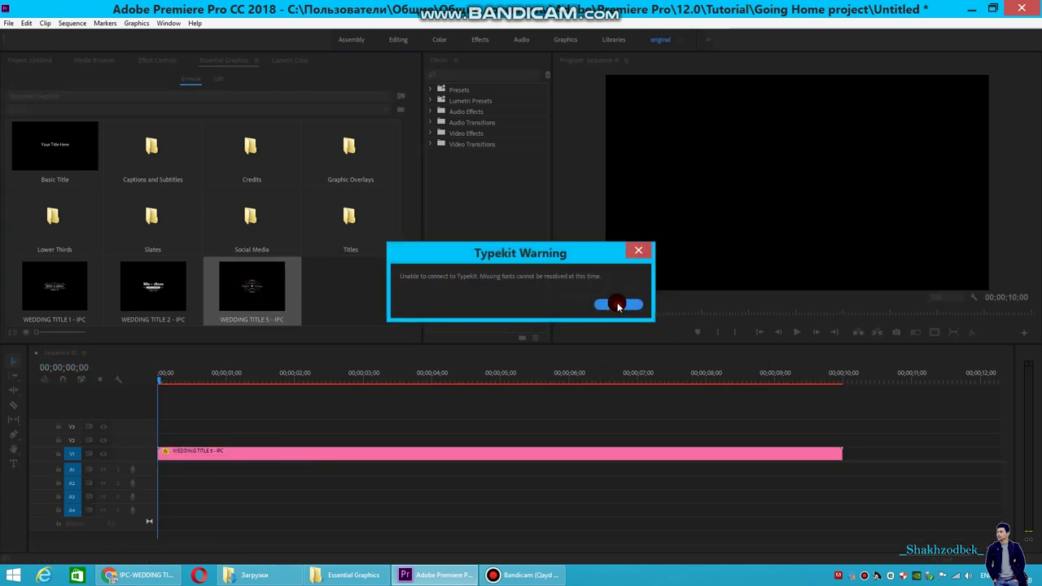
left_click(591, 421)
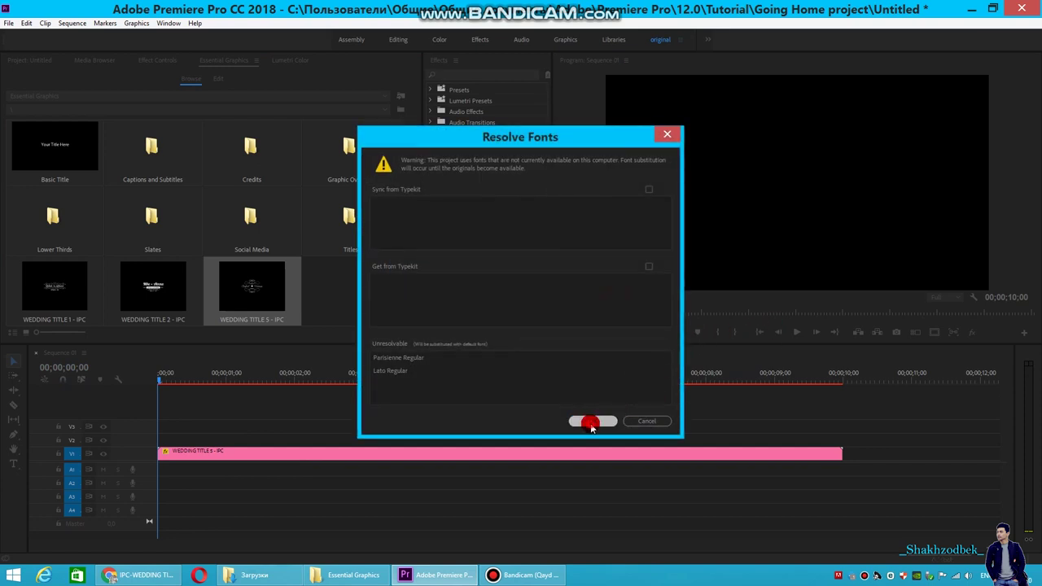
left_click(794, 332)
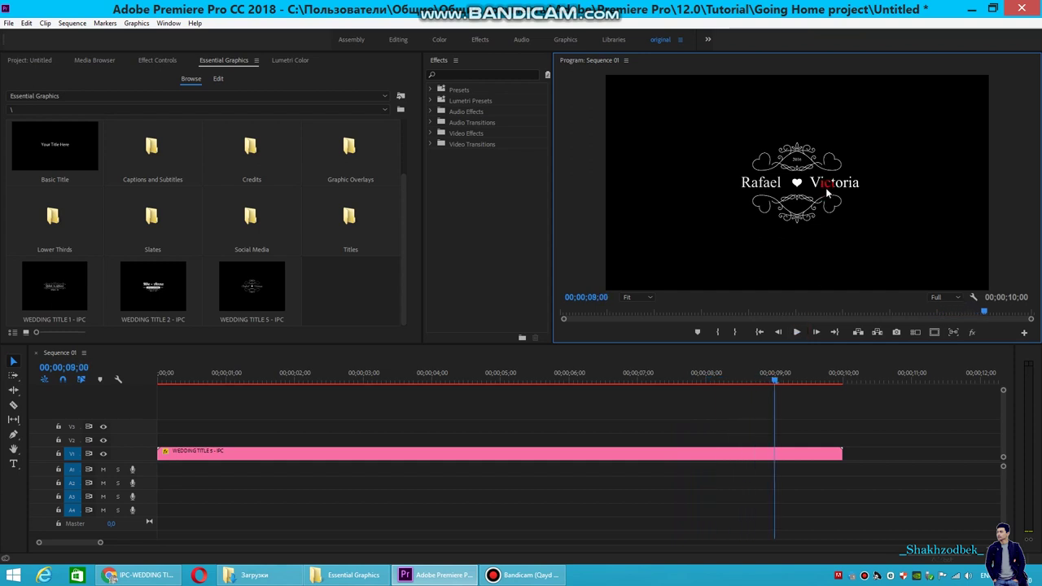
Select the title clip and set the husband's name colour to FF0000 red
left_click(593, 455)
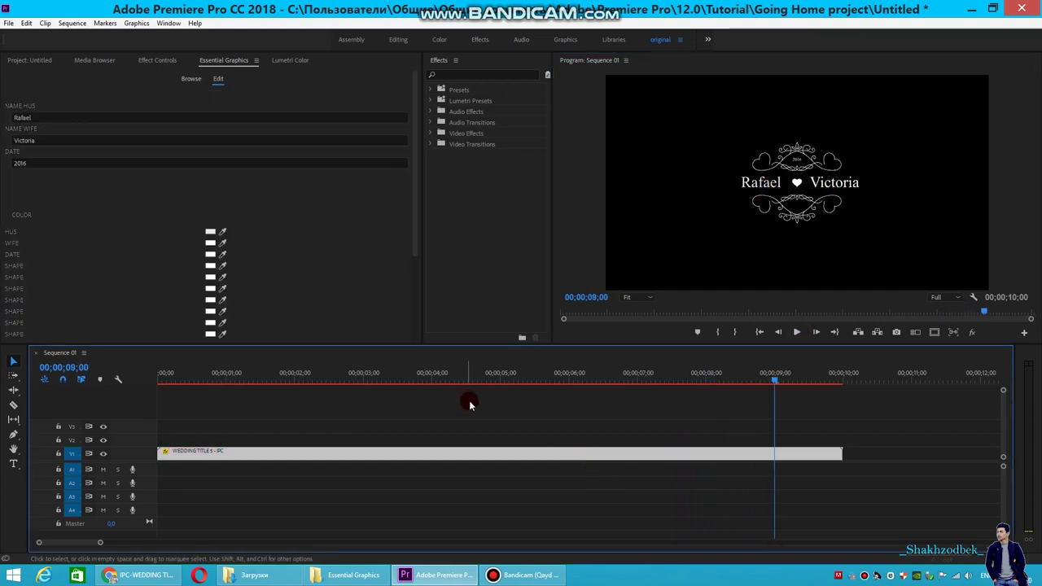
left_click(517, 422)
left_click(502, 456)
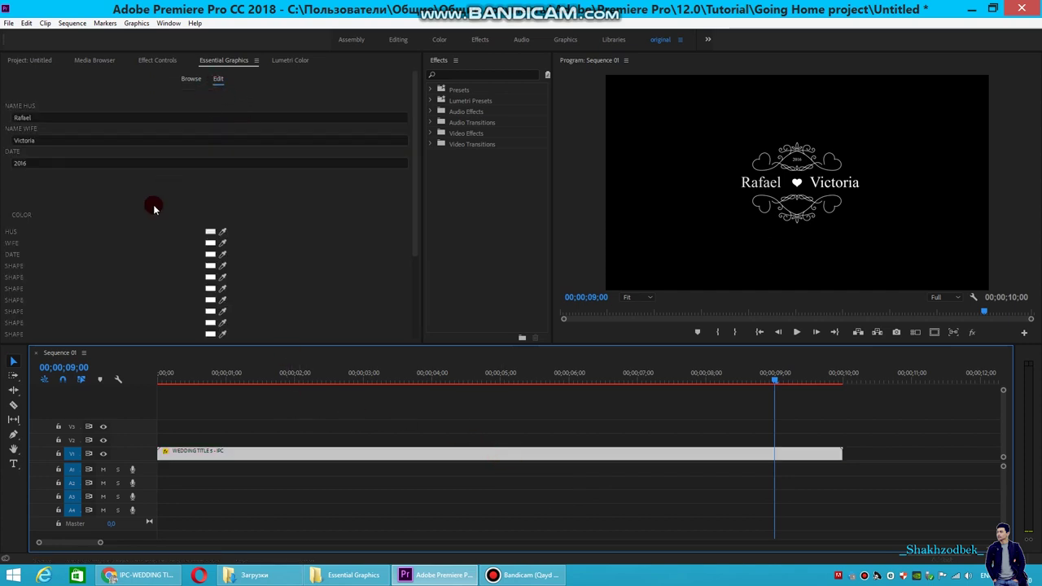
scroll(161, 234, "down", 2)
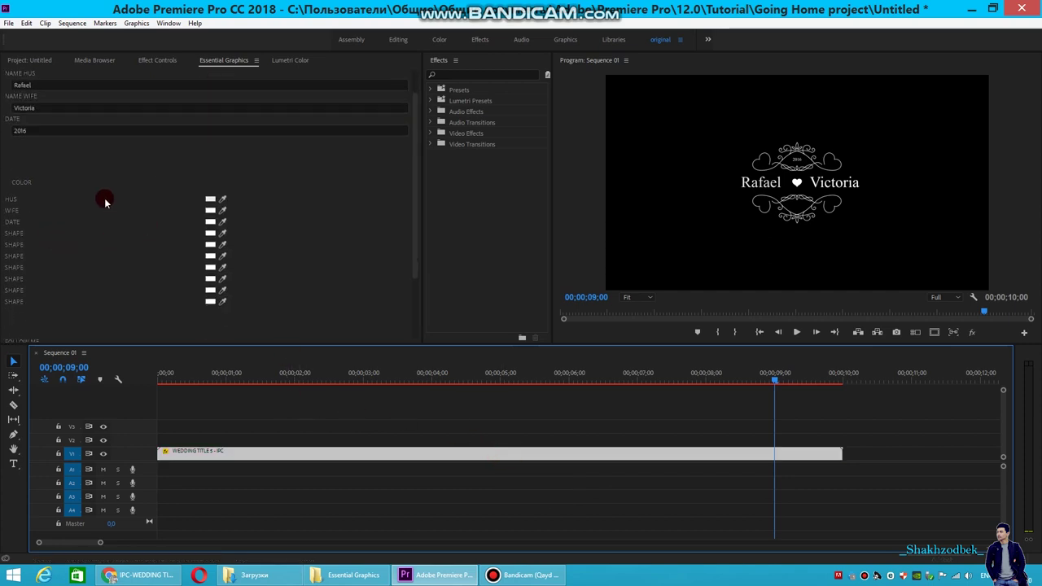
left_click(210, 199)
left_click(483, 270)
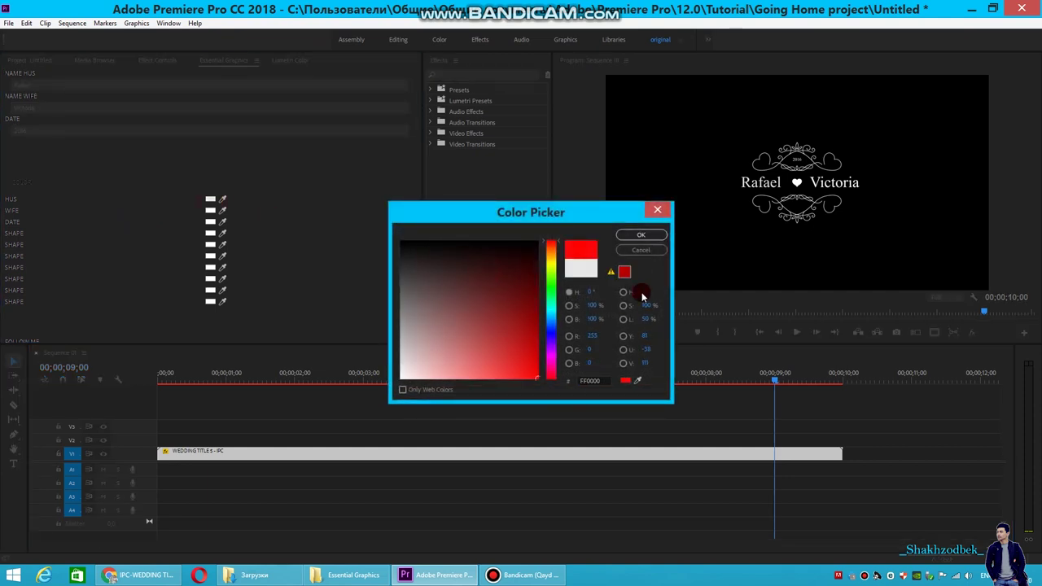
left_click(643, 235)
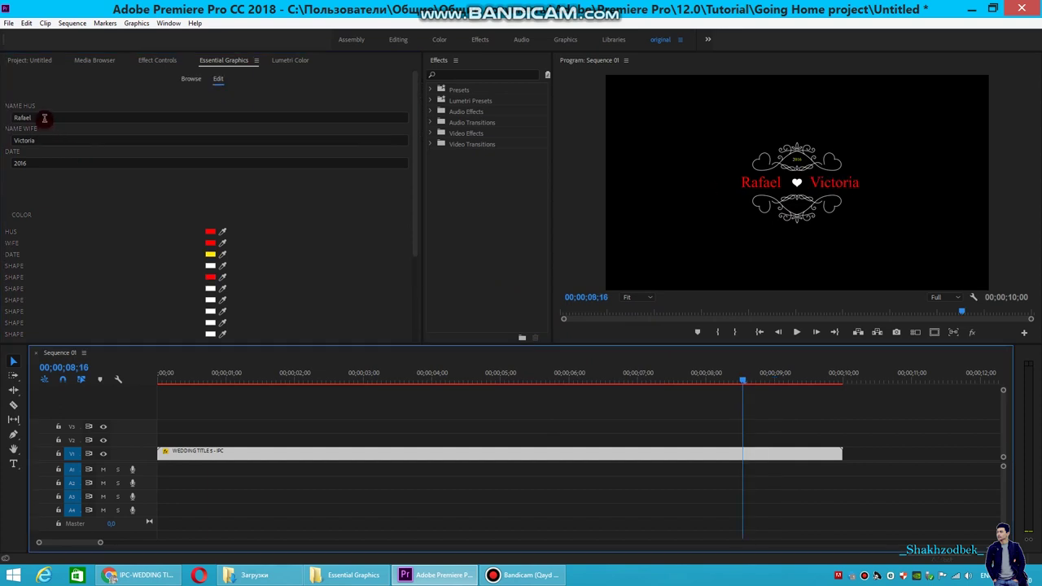
left_click(36, 118)
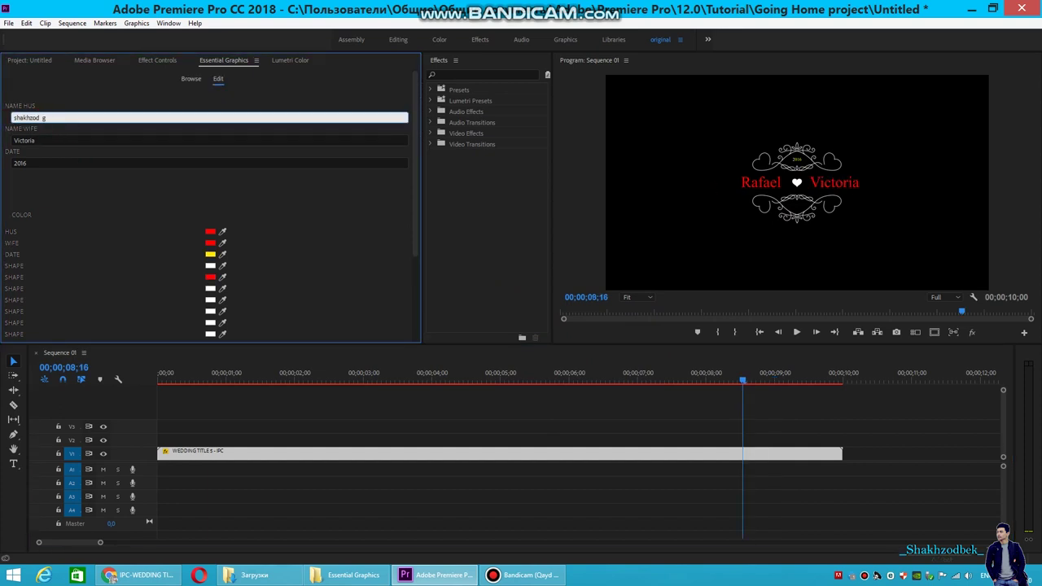
Retype the NAME HUS and NAME WIFE fields with the couple's names and change DATE 2016 to 2020
left_click(59, 199)
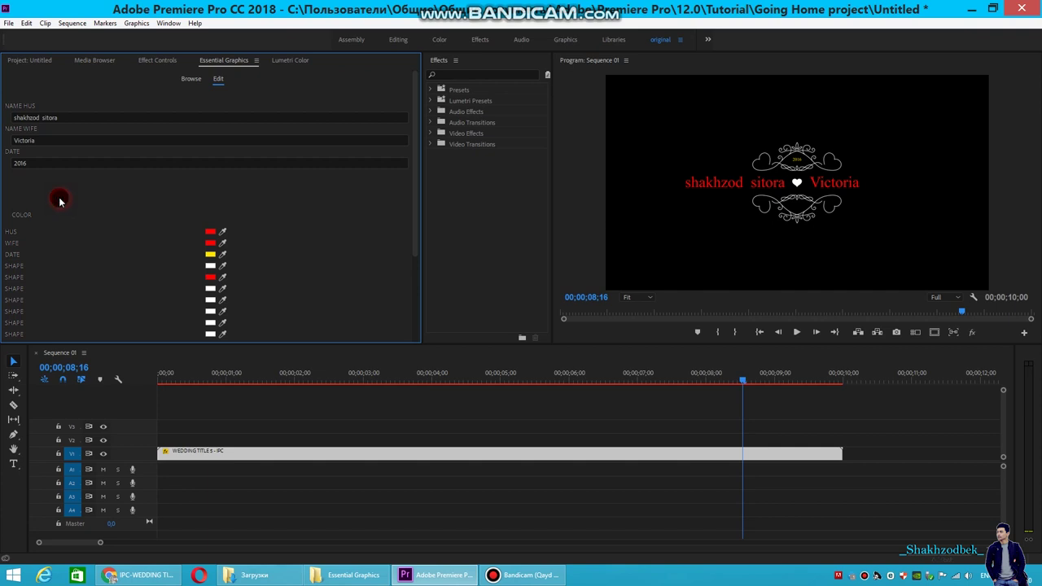
left_click(63, 118)
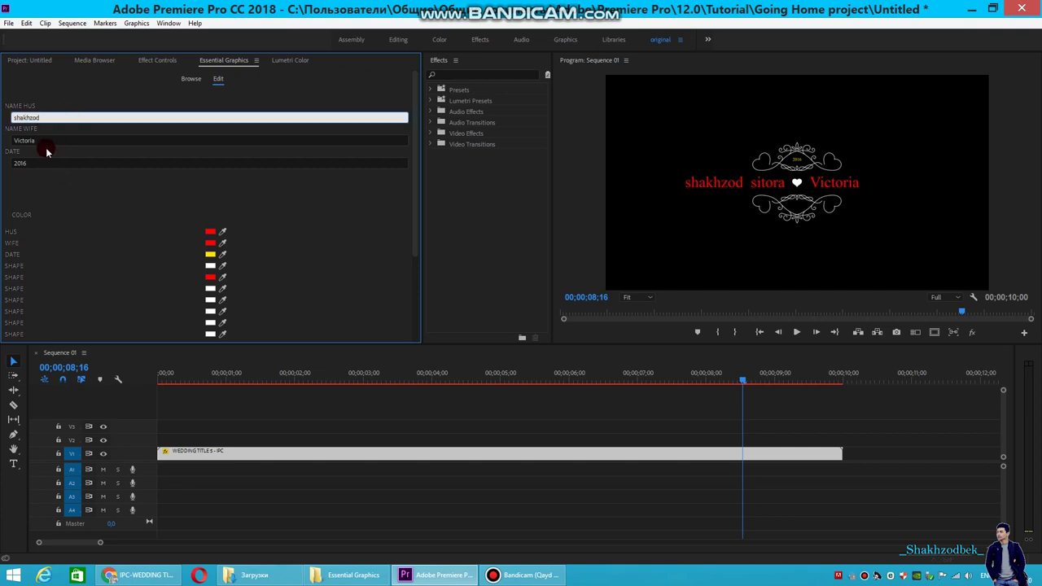
left_click(39, 142)
left_click_drag(42, 140, 7, 140)
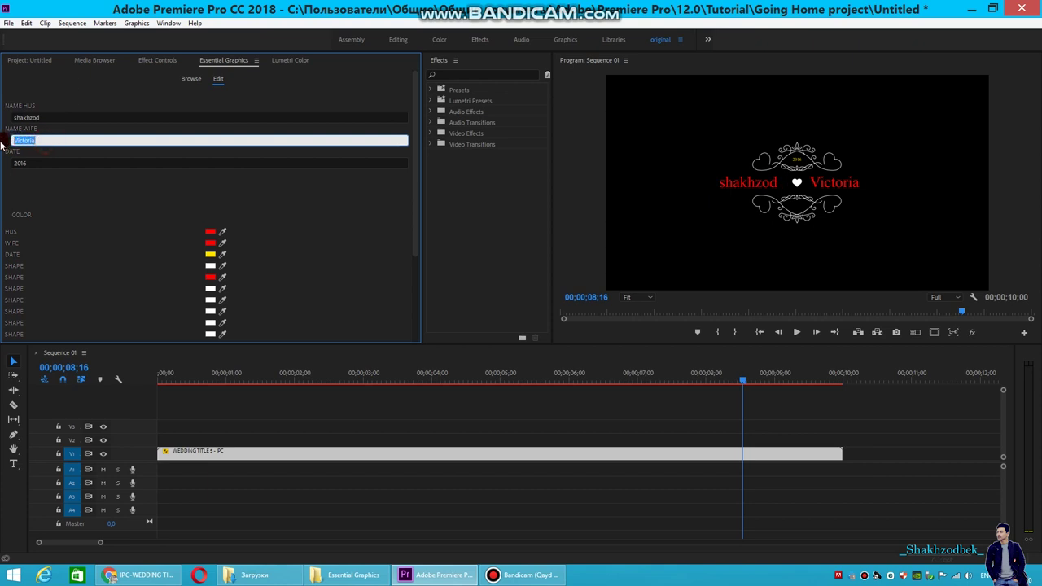
left_click(39, 163)
left_click_drag(39, 163, 4, 163)
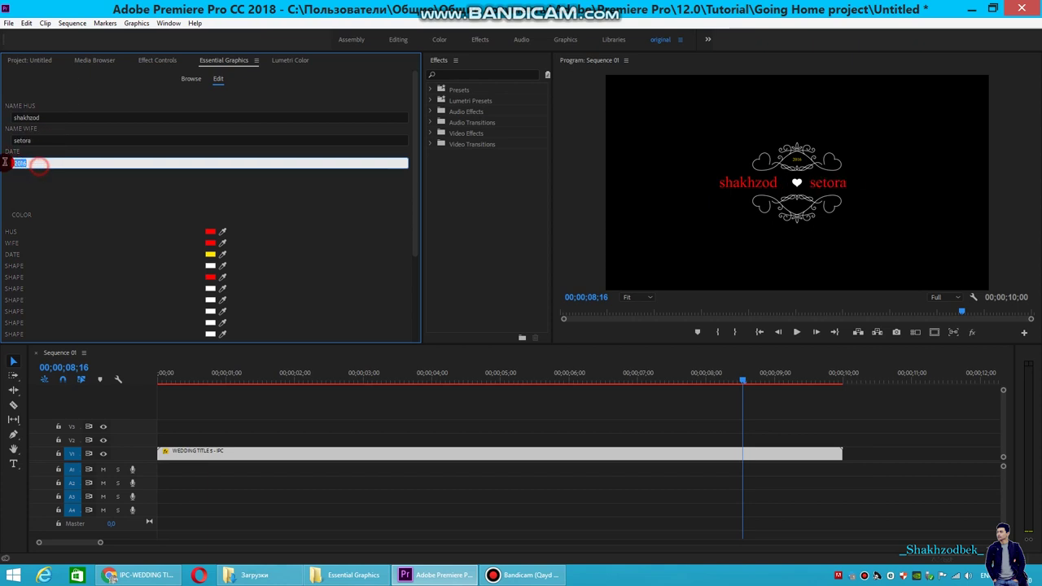
type("2020")
left_click(118, 177)
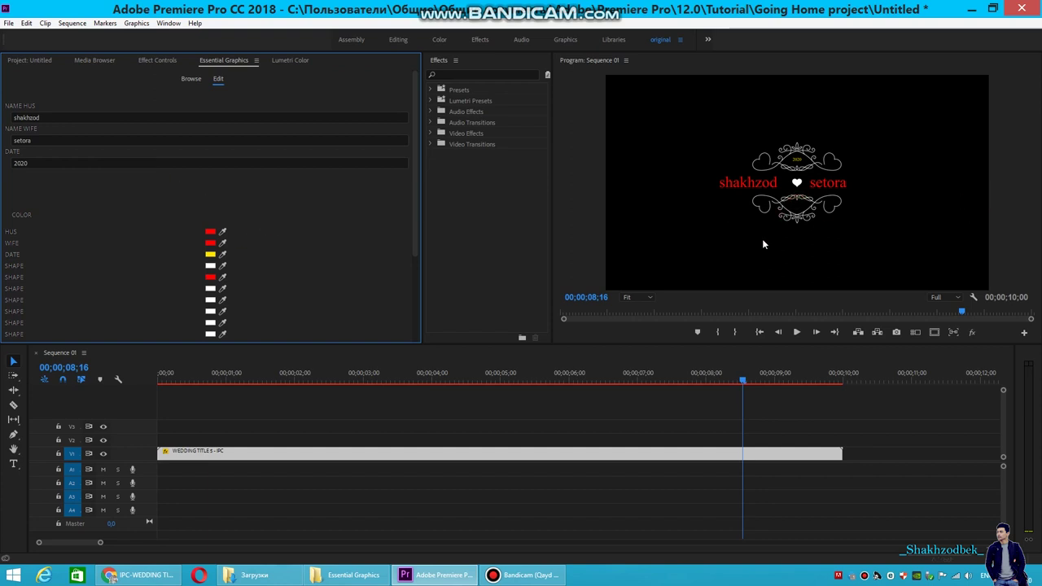
left_click_drag(753, 377, 407, 379)
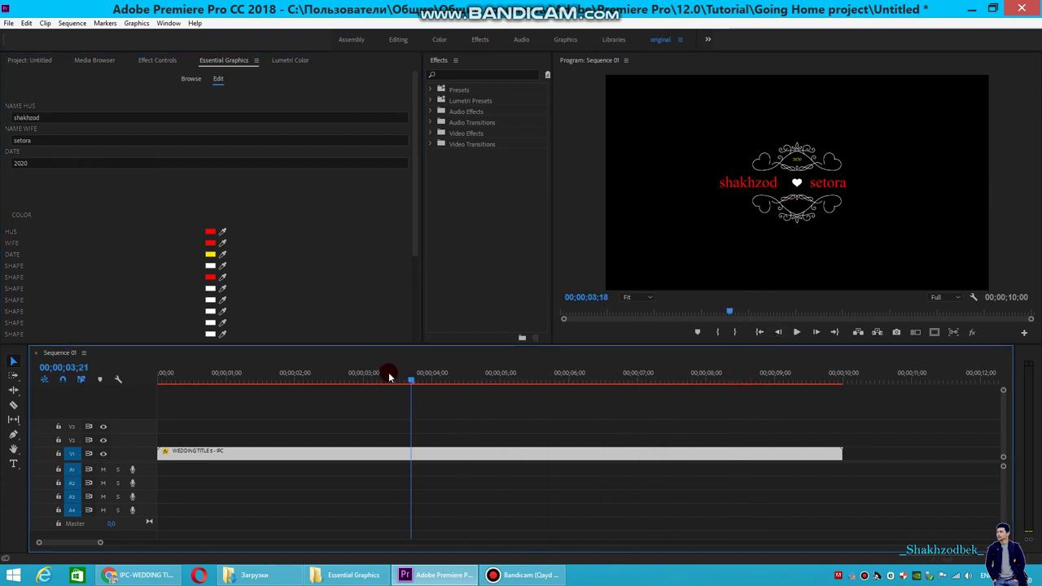
Rewind the playhead to 00;00;00, play the title through, then stop playback
left_click_drag(271, 394, 137, 382)
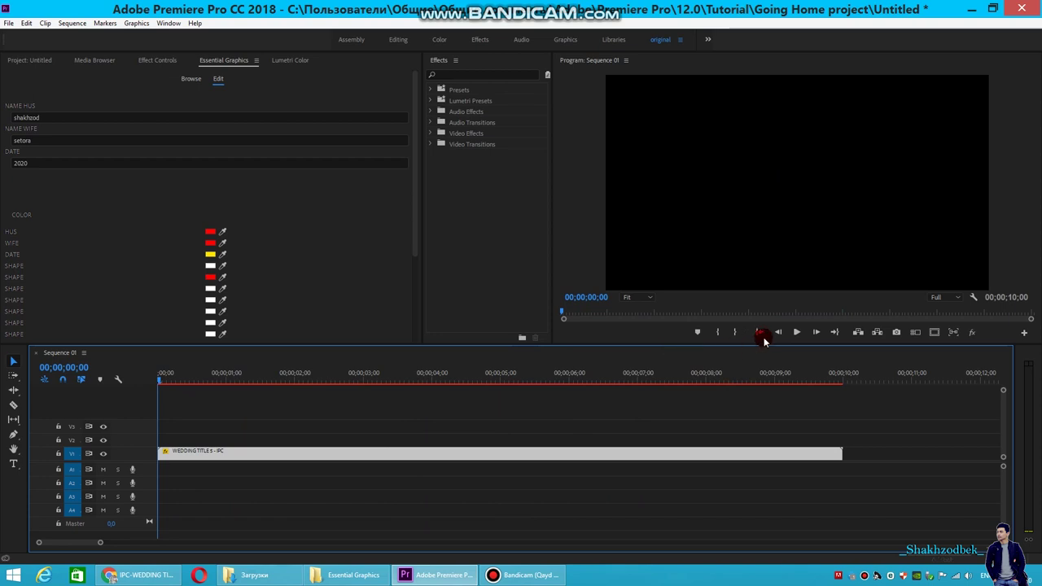
left_click(794, 331)
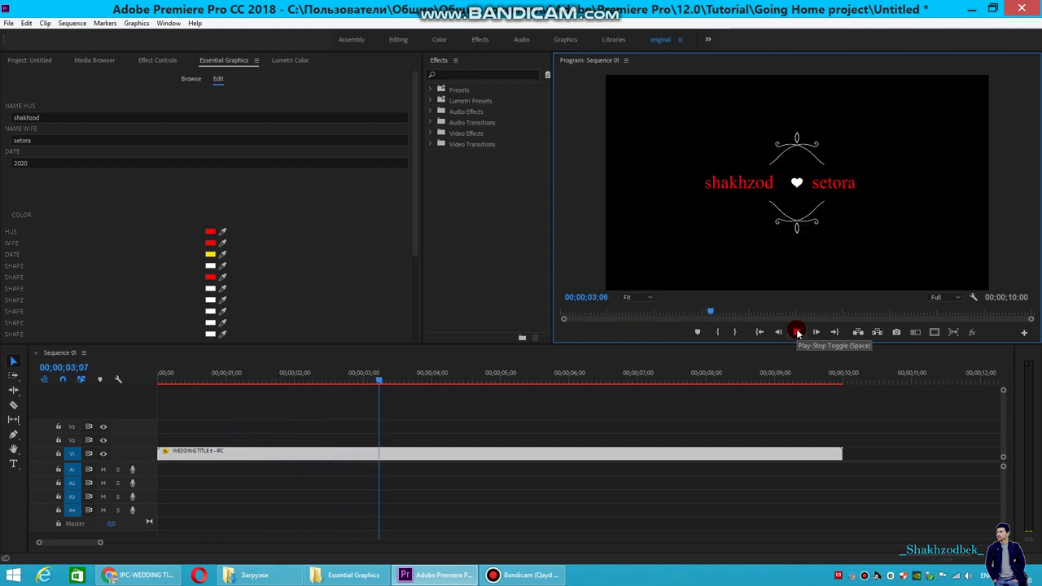
left_click(797, 333)
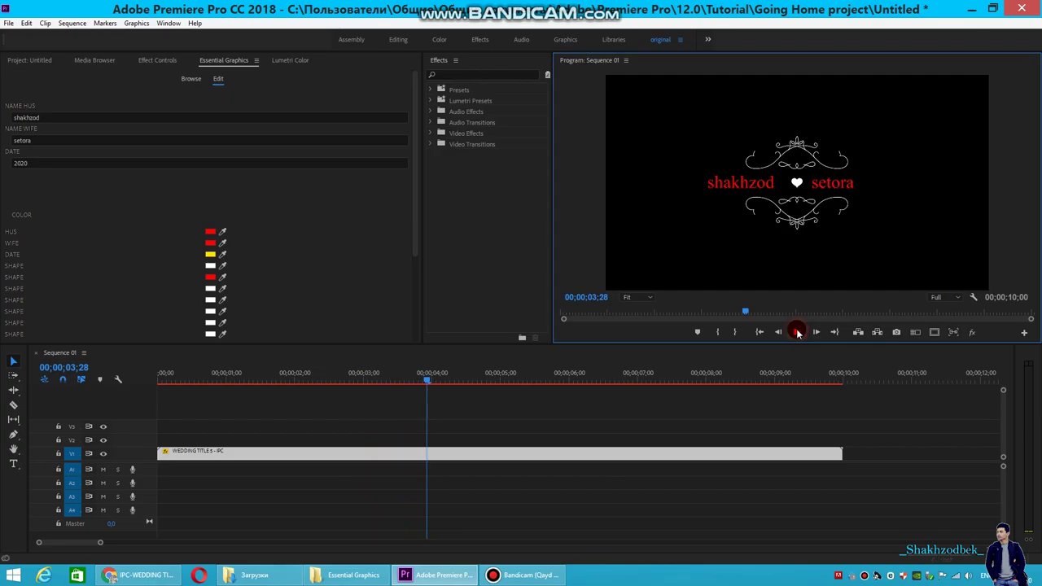